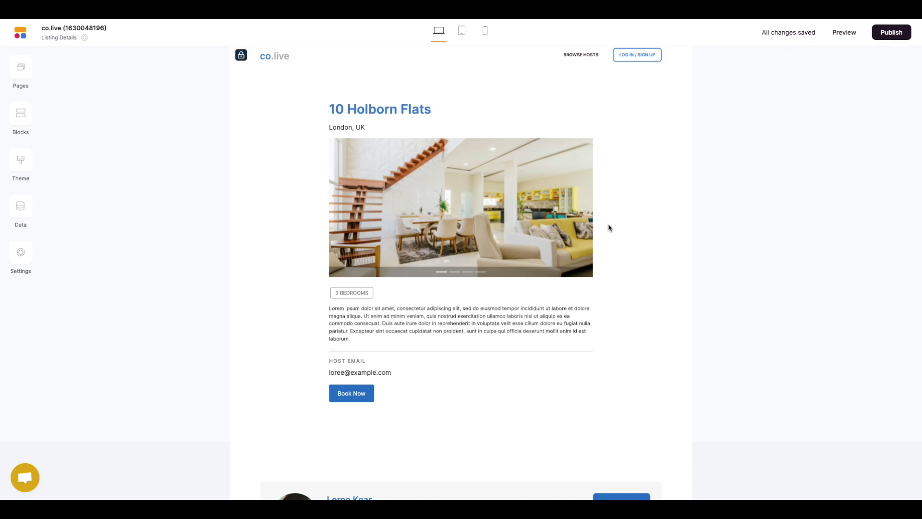
- Review the existing user groups in the app's User Groups & Permissions settings
scroll(610, 229, "down", 1)
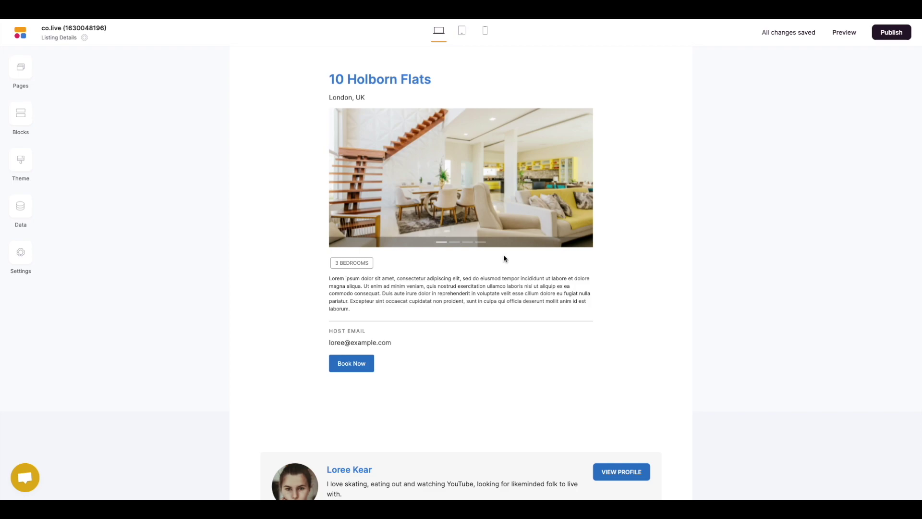
left_click(20, 258)
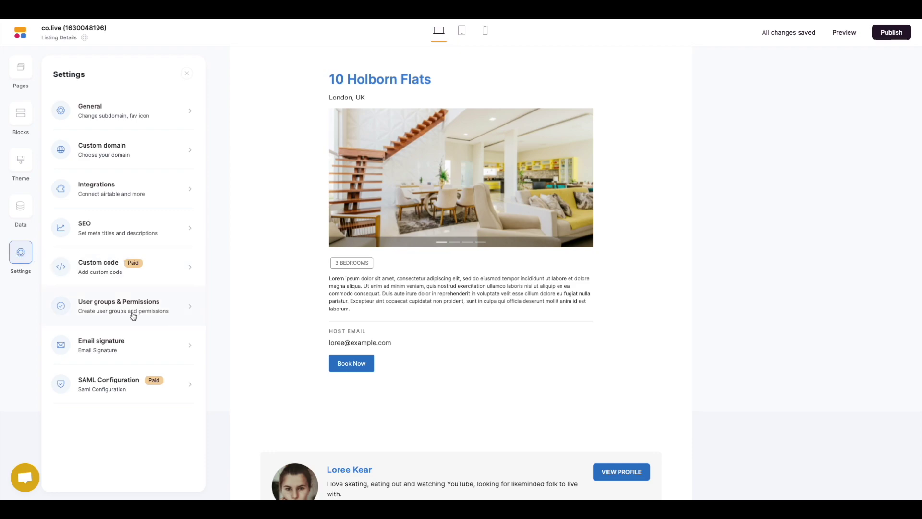
left_click(158, 309)
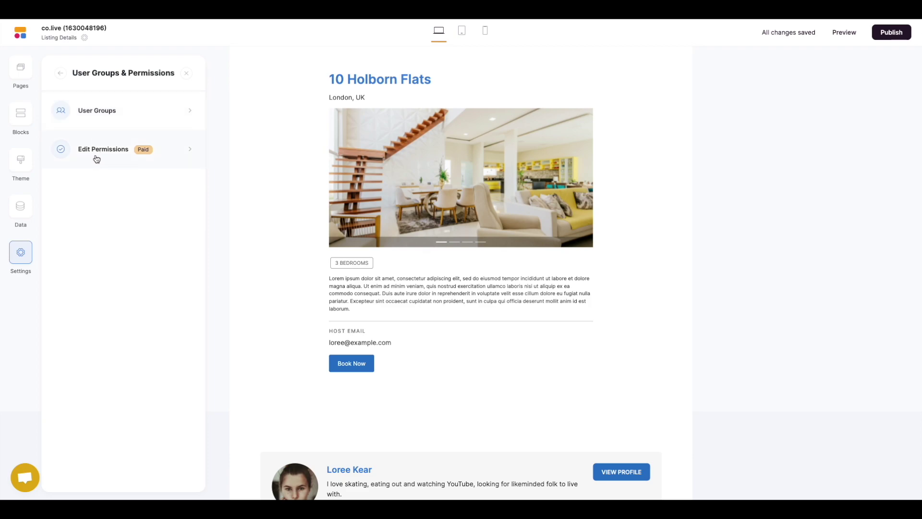
left_click(95, 114)
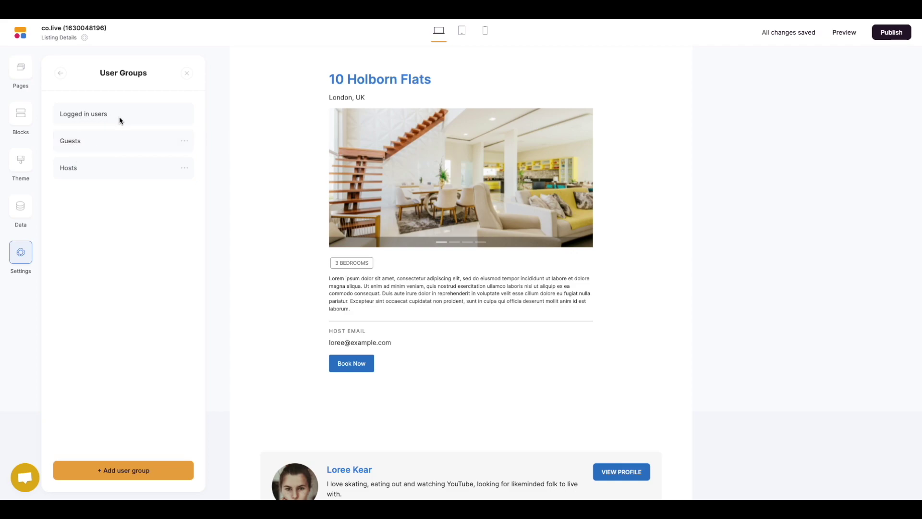
left_click(61, 74)
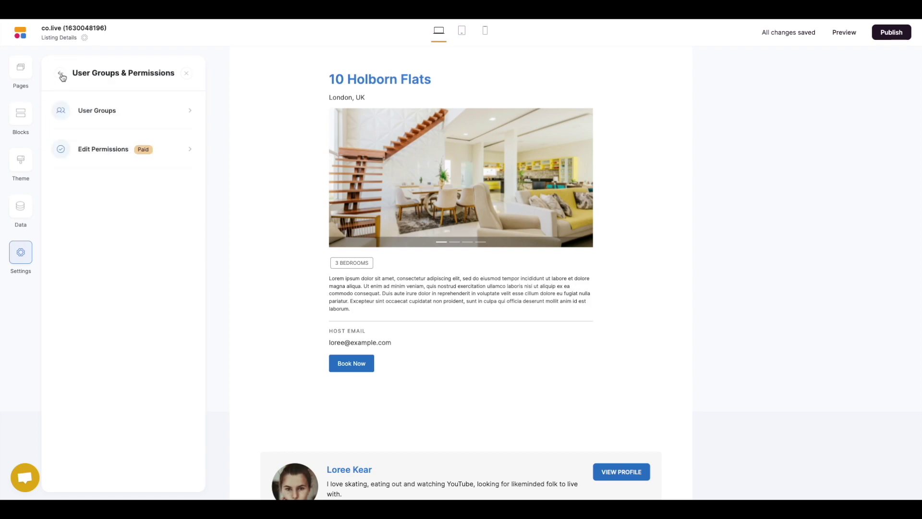
- Start a new edit permission named "Edit apartment" and assign it to the Logged in users group
left_click(107, 155)
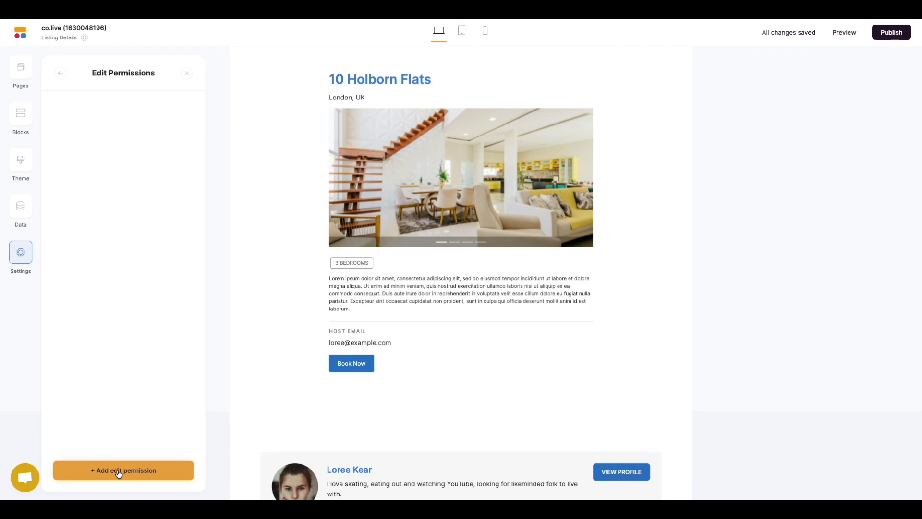
left_click(151, 470)
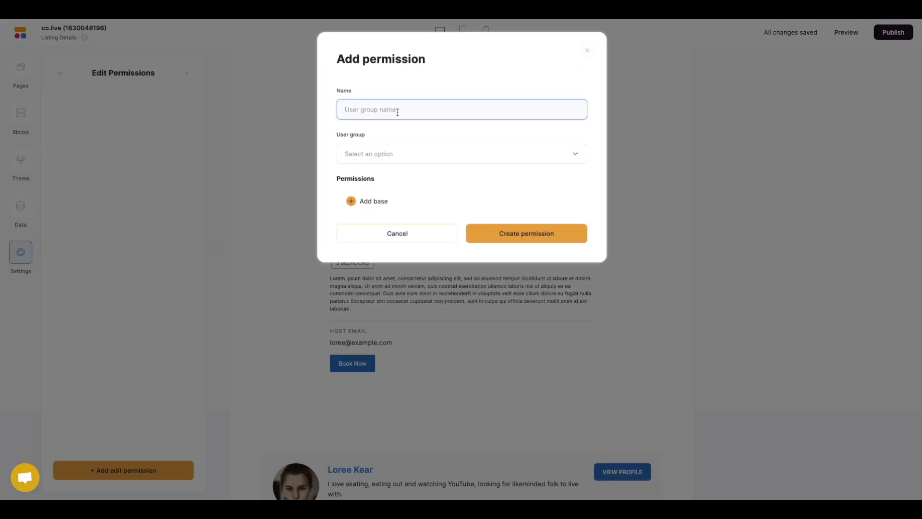
type("Edit apartment")
left_click(407, 156)
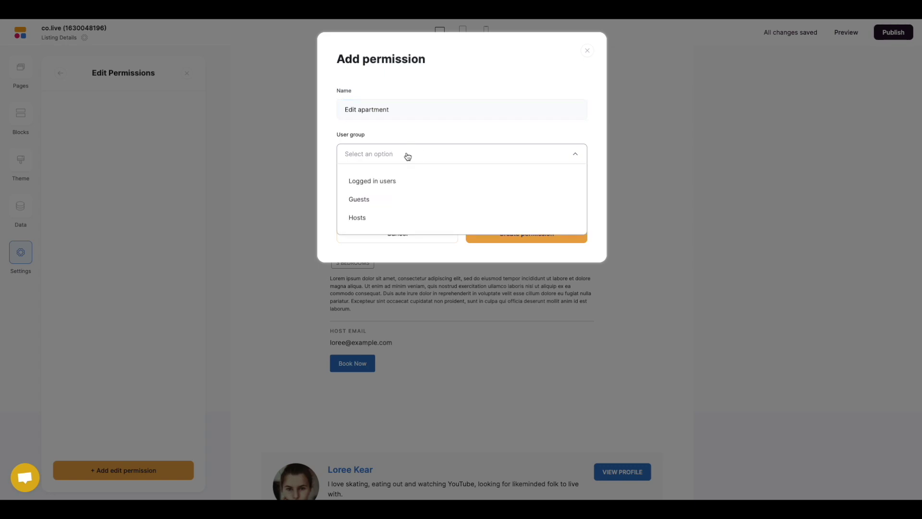
left_click(400, 185)
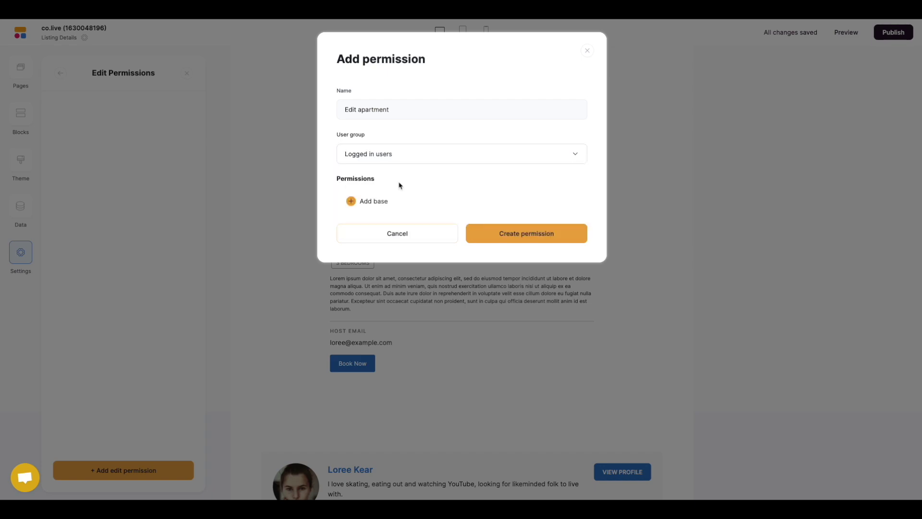
- Add the co.live Template base and its Apartments table to the permission
left_click(376, 206)
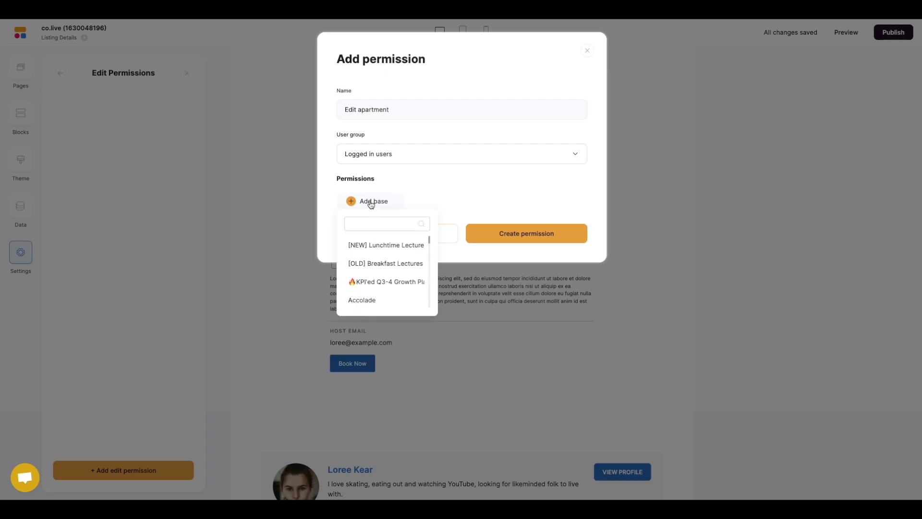
scroll(372, 272, "down", 5)
scroll(372, 273, "down", 5)
left_click(371, 276)
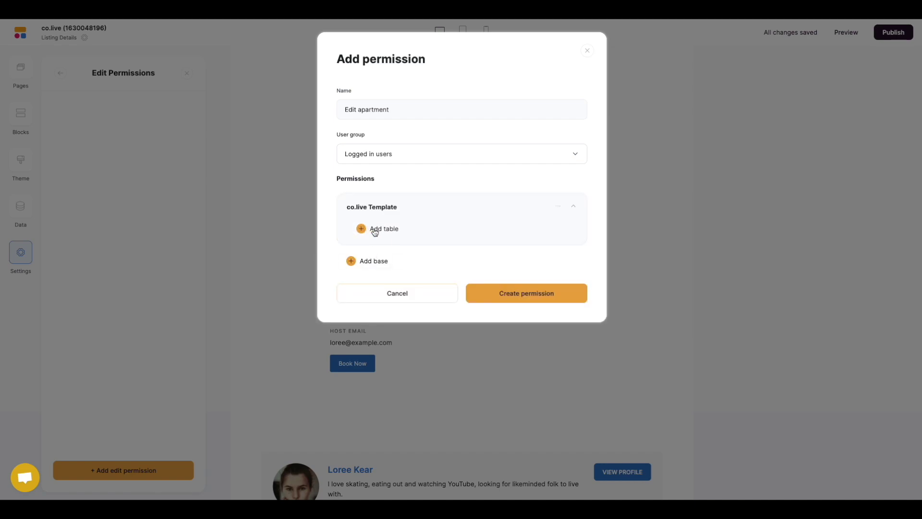
left_click(379, 230)
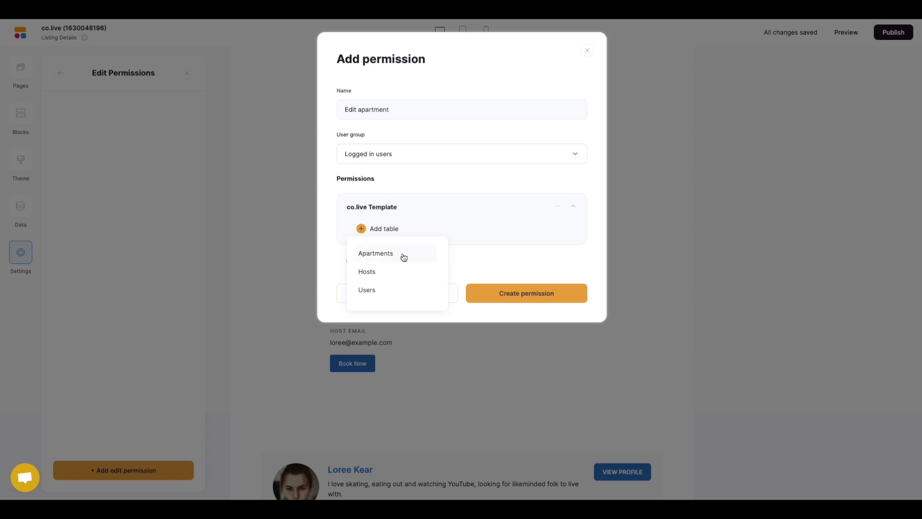
left_click(388, 255)
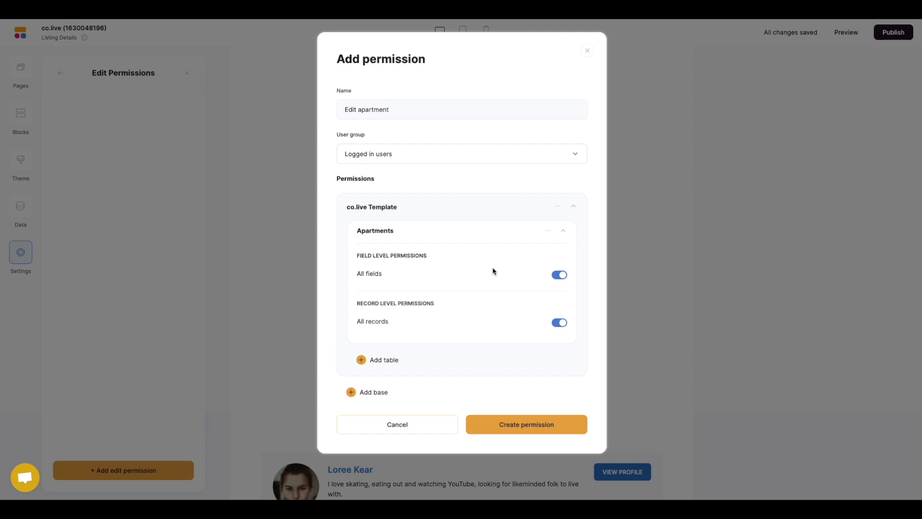
- Try turning off All fields for the Apartments table and look through its individual table fields
left_click(559, 276)
left_click(555, 276)
left_click(557, 277)
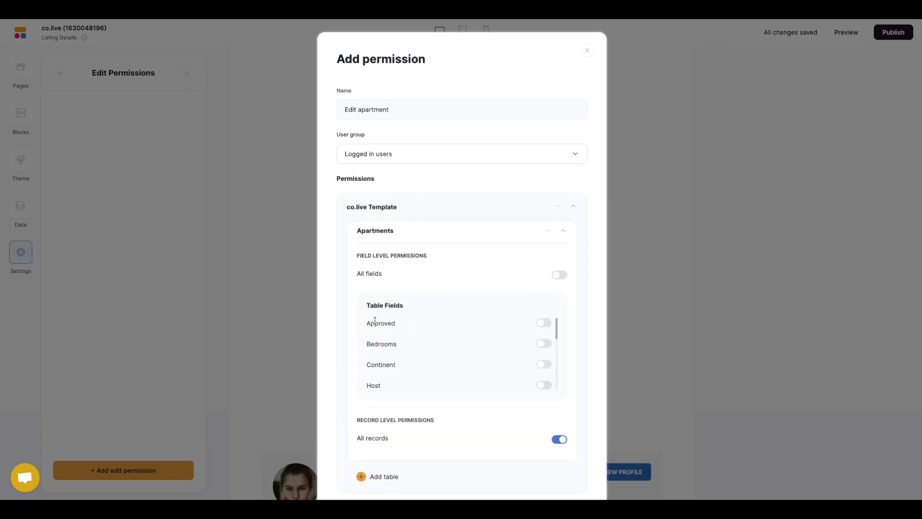
scroll(376, 335, "down", 5)
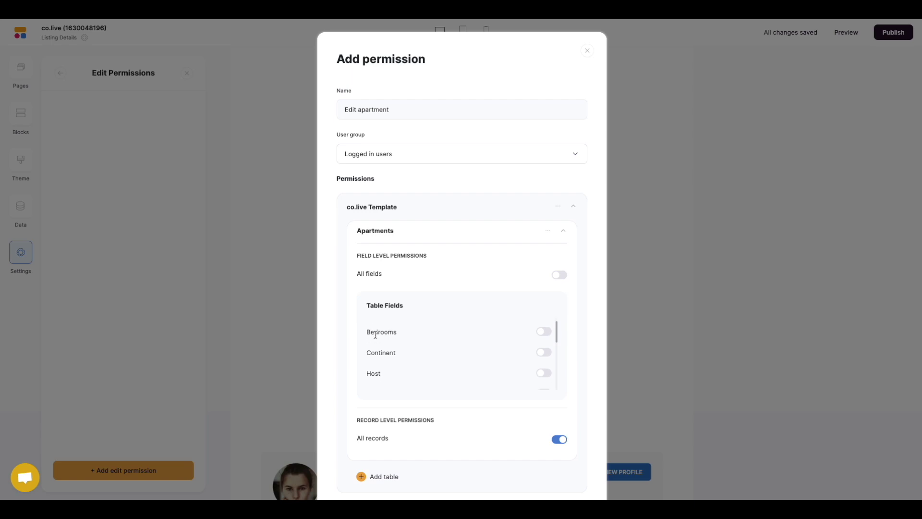
scroll(377, 335, "down", 3)
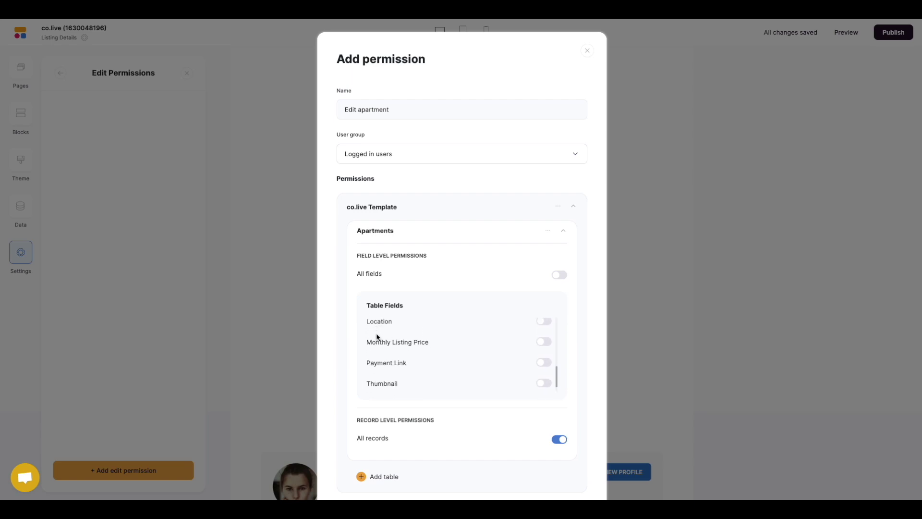
scroll(383, 339, "up", 4)
scroll(383, 338, "up", 5)
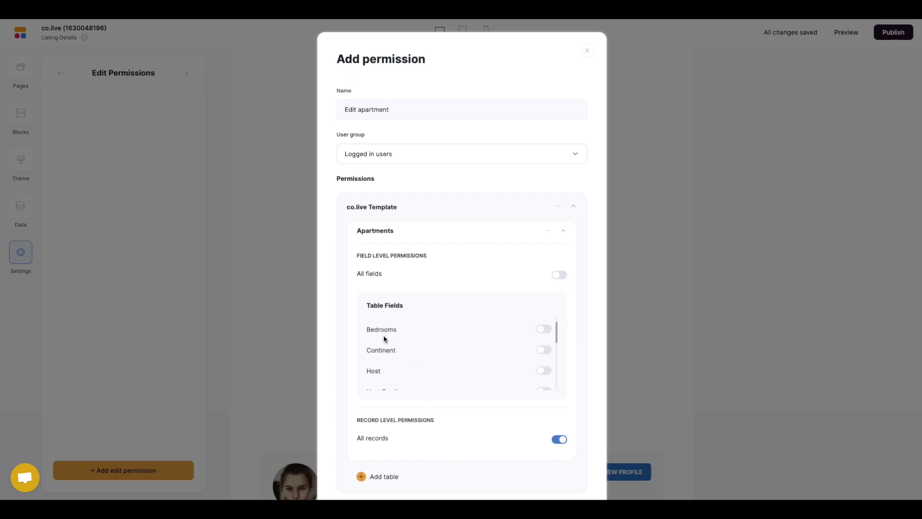
- Try allowing individual fields such as Approved, Bedrooms and Continent, and switch All fields back on
left_click(546, 325)
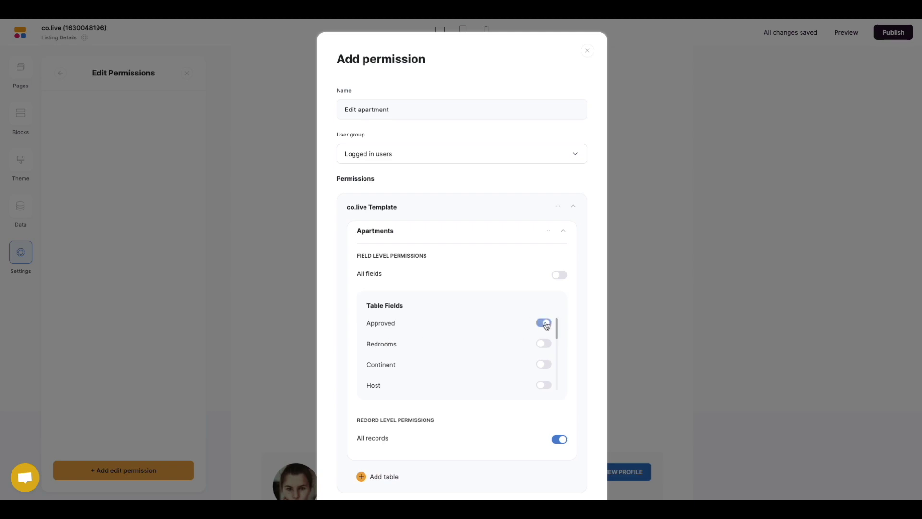
left_click(544, 344)
left_click(546, 365)
left_click(544, 386)
left_click(543, 386)
left_click(559, 275)
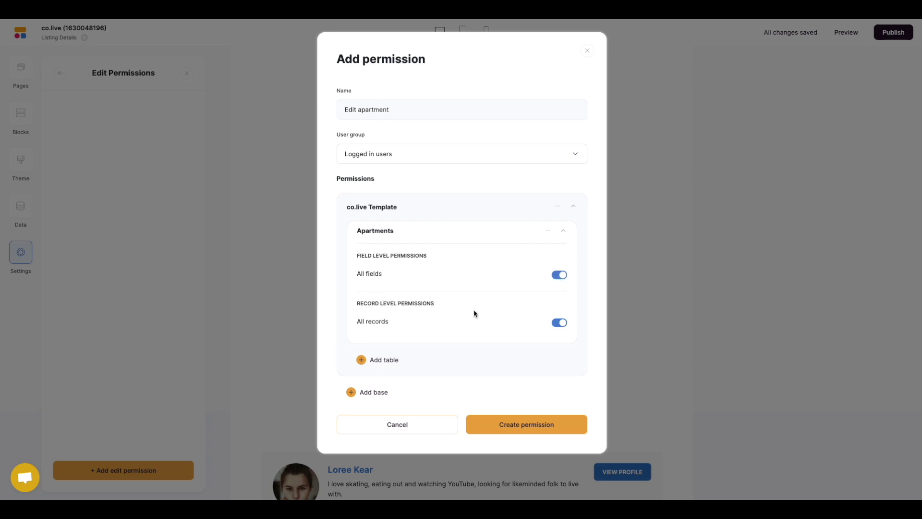
- Try a record-level condition on the Apartments table, restore All records and create the permission
left_click(559, 326)
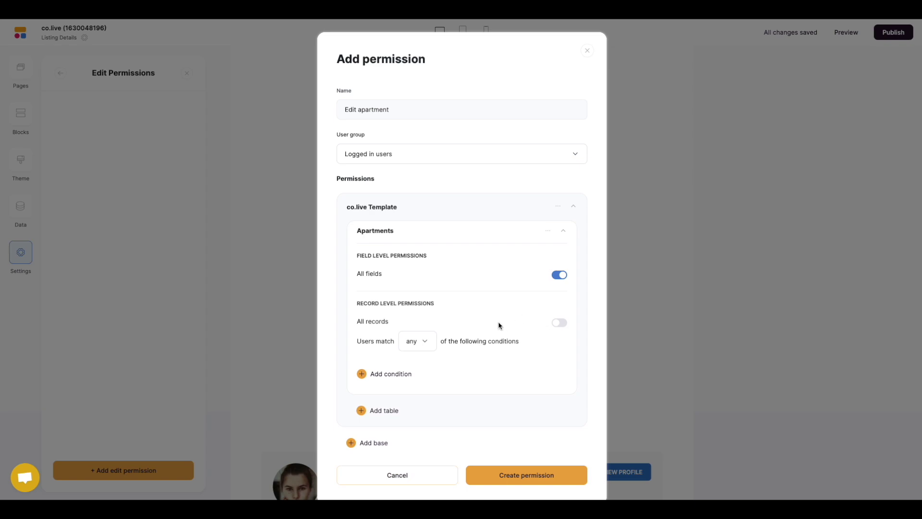
scroll(434, 317, "down", 1)
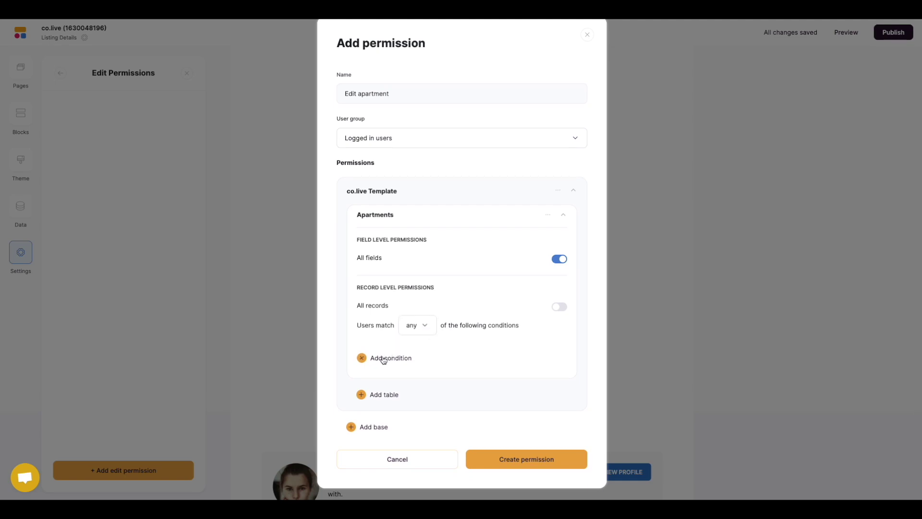
left_click(383, 358)
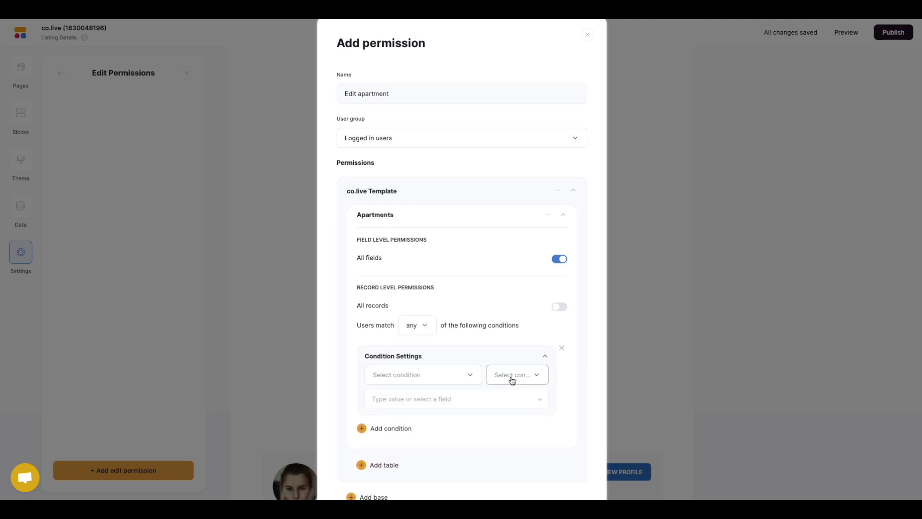
left_click(563, 350)
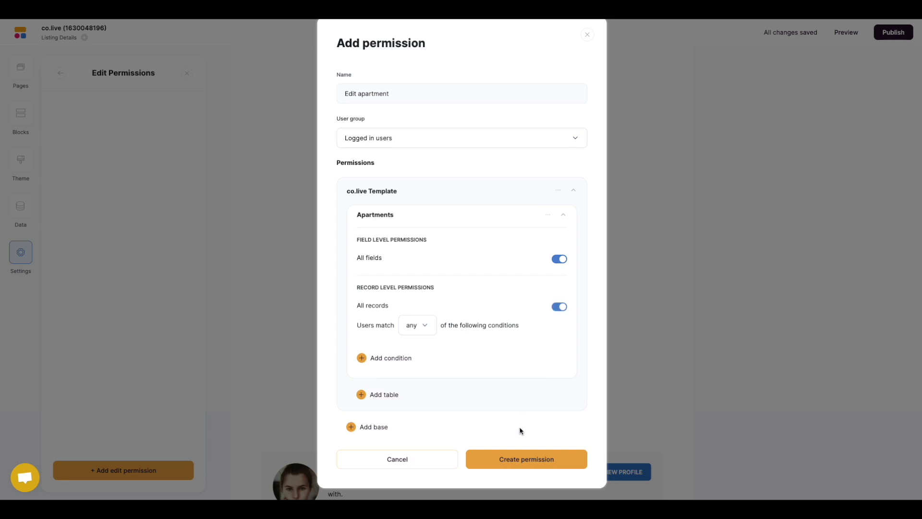
left_click(527, 461)
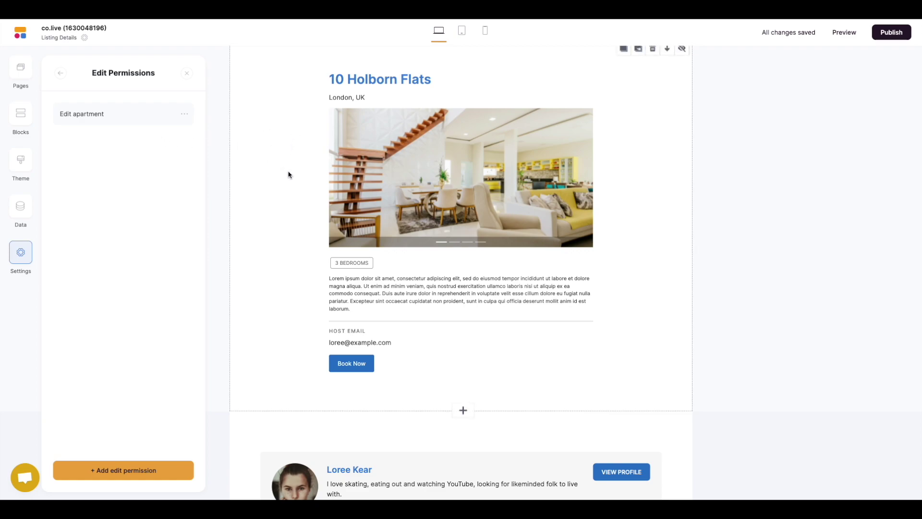
- Open the user edit settings of the 10 Holborn Flats listing details block and publish the app
scroll(288, 174, "up", 2)
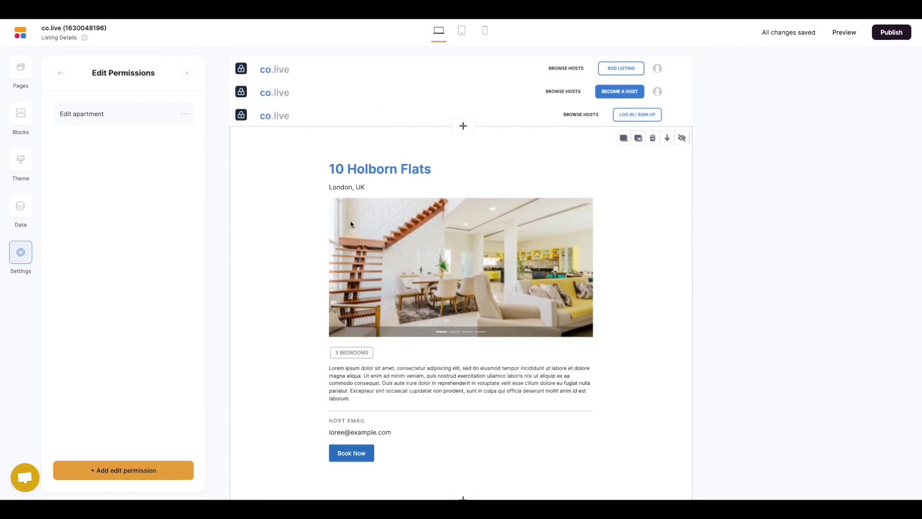
left_click(613, 173)
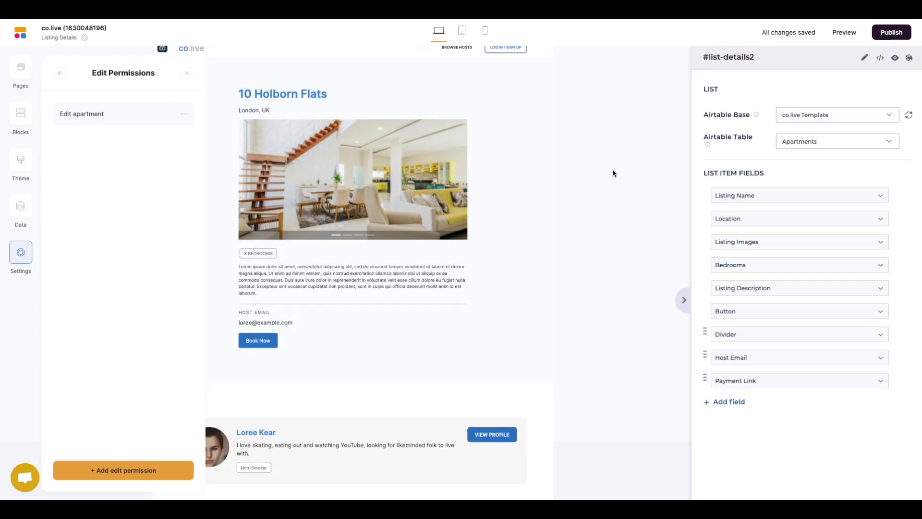
left_click(865, 59)
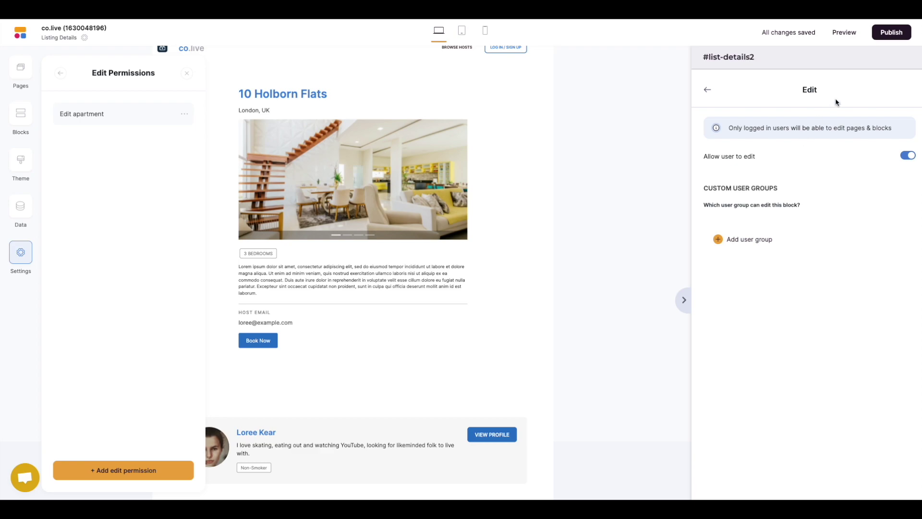
left_click(886, 35)
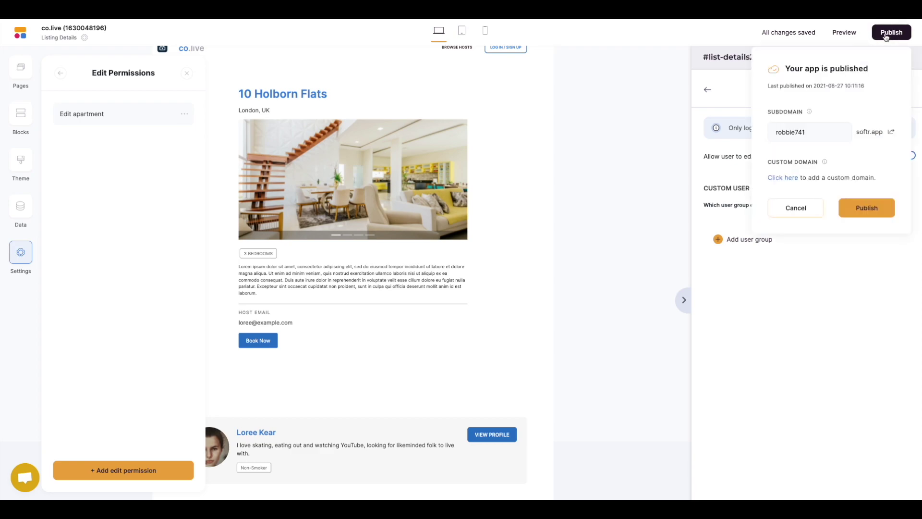
left_click(874, 209)
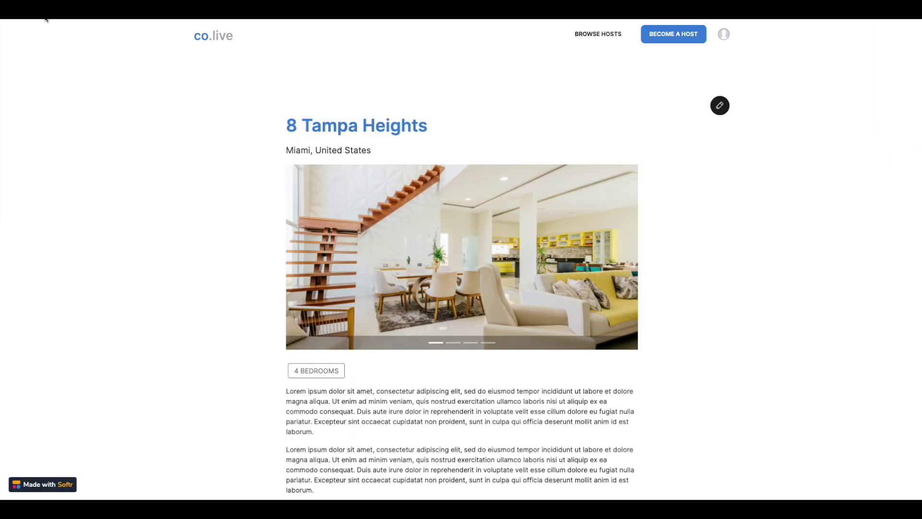
- View the 8 Tampa Heights listing on the published site and open its record for editing
left_click(39, 18)
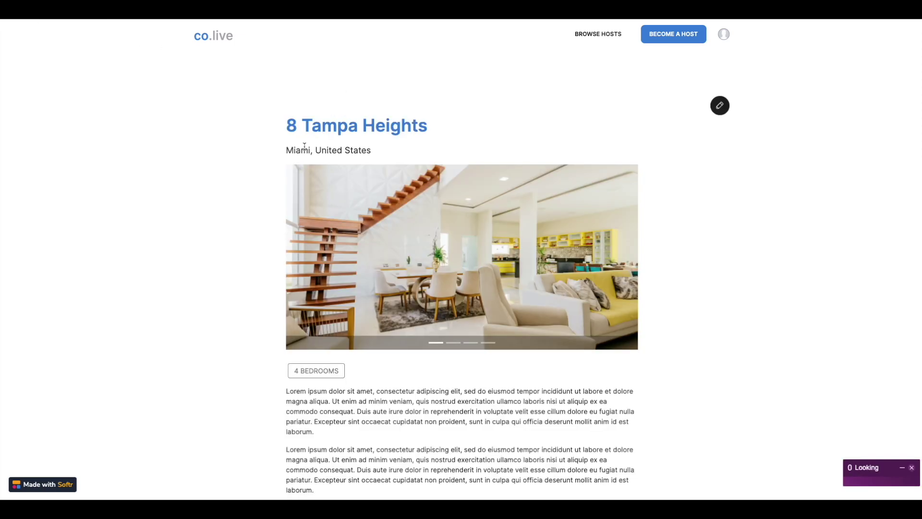
scroll(314, 247, "down", 2)
scroll(345, 263, "up", 2)
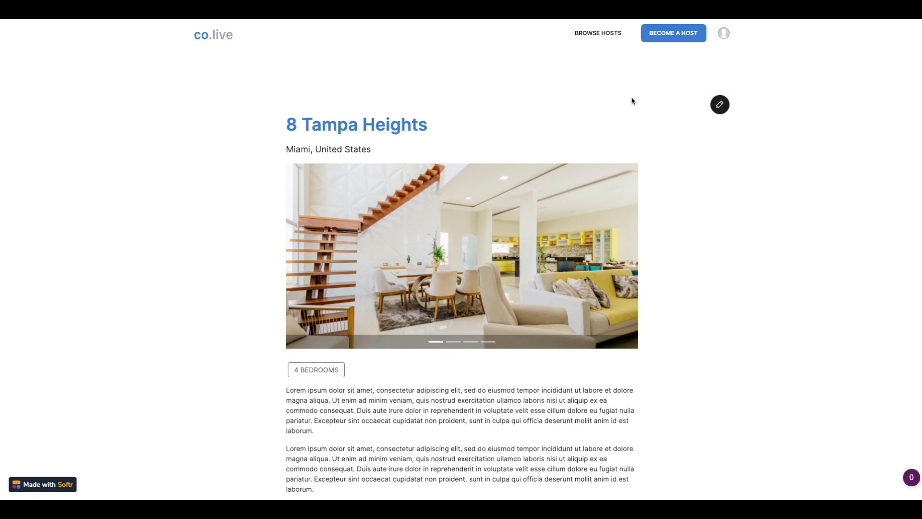
left_click(720, 106)
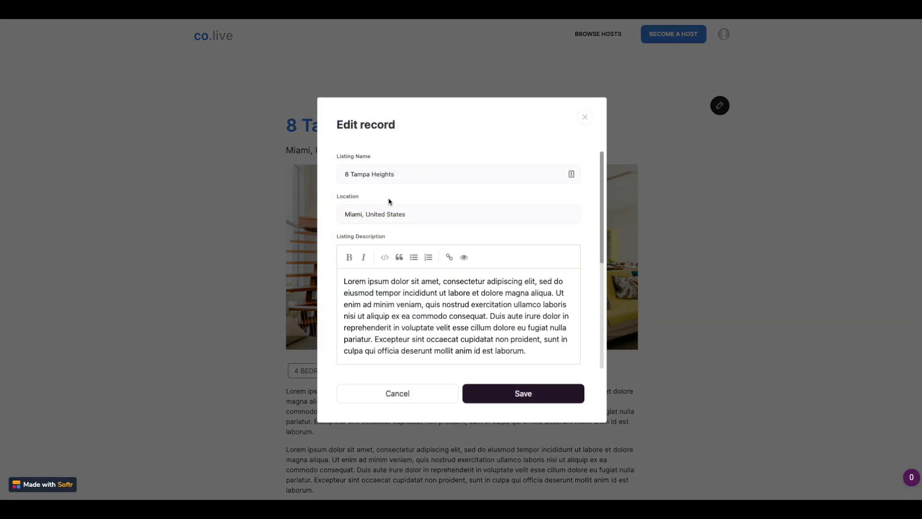
- Set the continent of the 8 Tampa Heights record to North America and its bedrooms to 5+ BEDROOMS
scroll(389, 197, "down", 3)
scroll(389, 197, "down", 3)
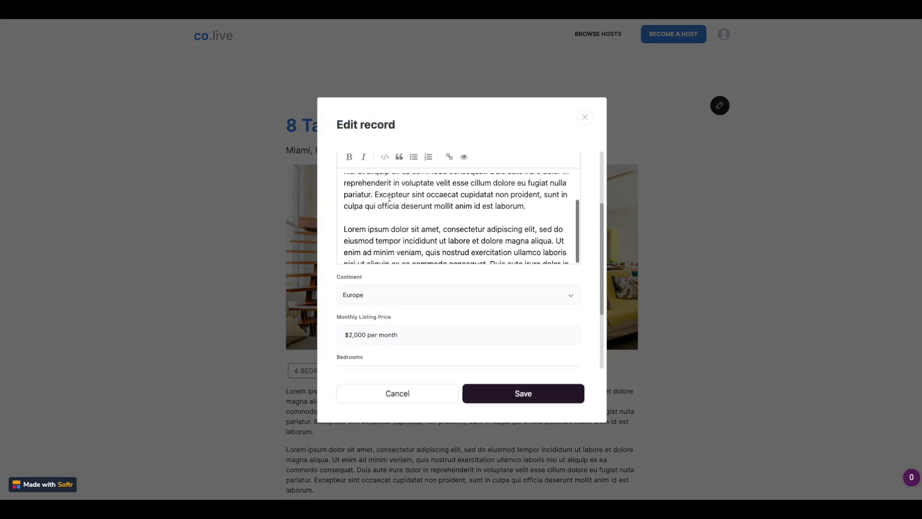
scroll(344, 303, "down", 2)
scroll(343, 301, "down", 1)
scroll(343, 298, "up", 8)
scroll(372, 213, "down", 6)
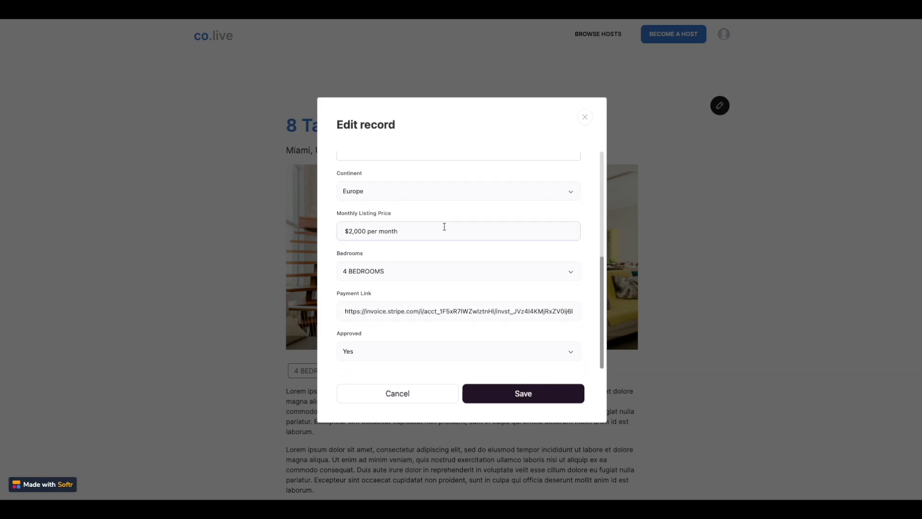
left_click(418, 192)
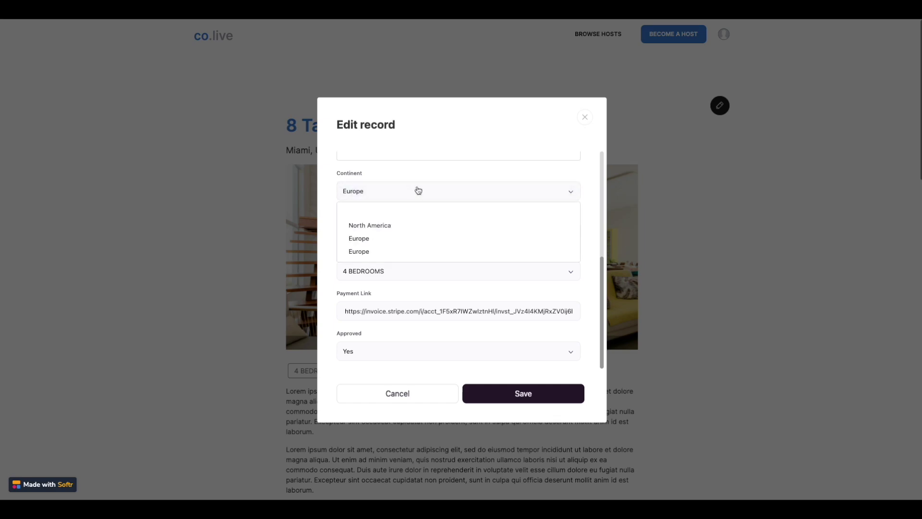
left_click(416, 229)
left_click(406, 234)
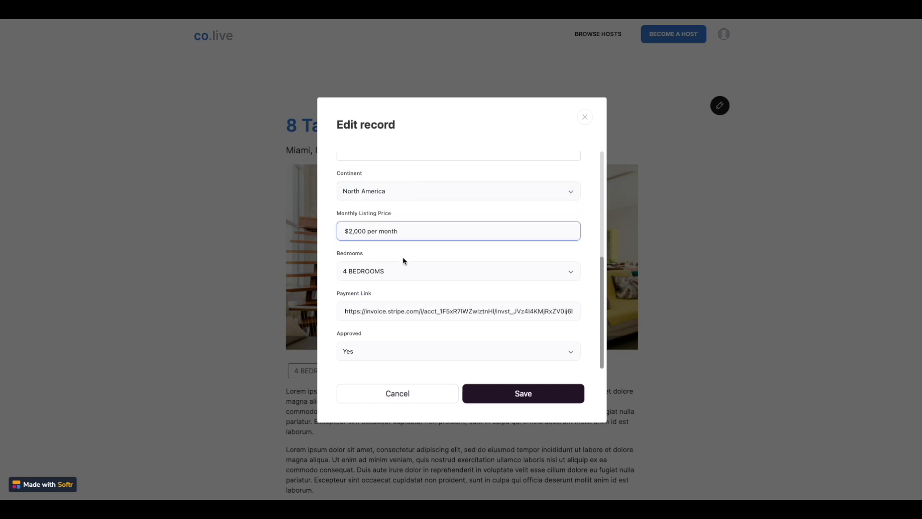
left_click(419, 275)
left_click(416, 250)
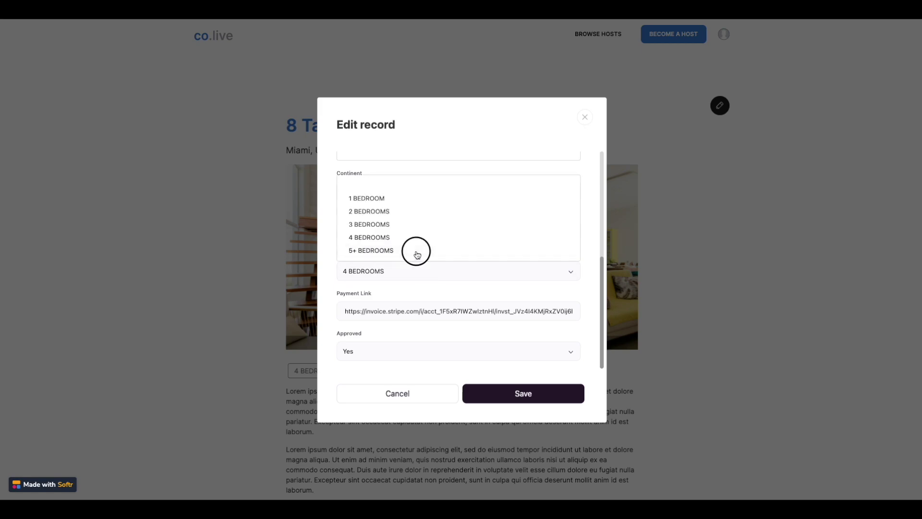
- Change the record's location to Florida, United States, save it and review the updated listing
scroll(416, 303, "down", 2)
scroll(412, 289, "up", 5)
left_click(370, 214)
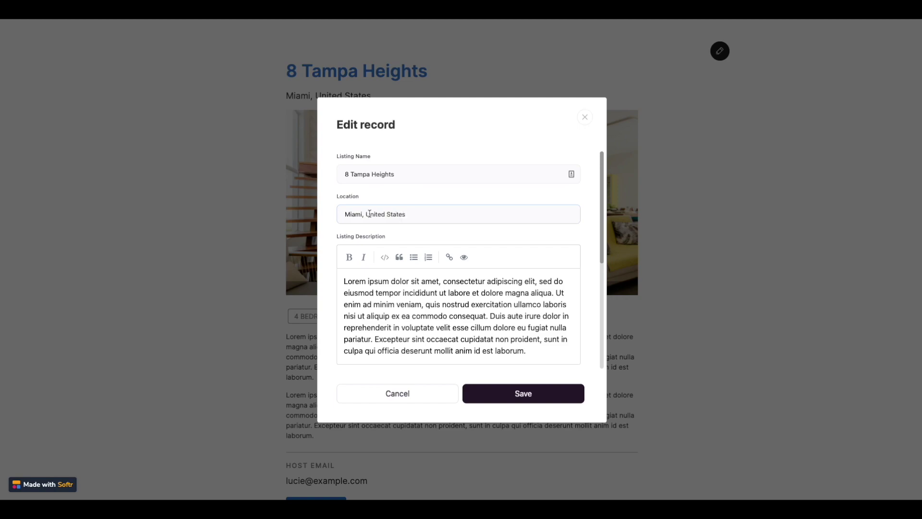
left_click_drag(362, 213, 340, 212)
type("Florida")
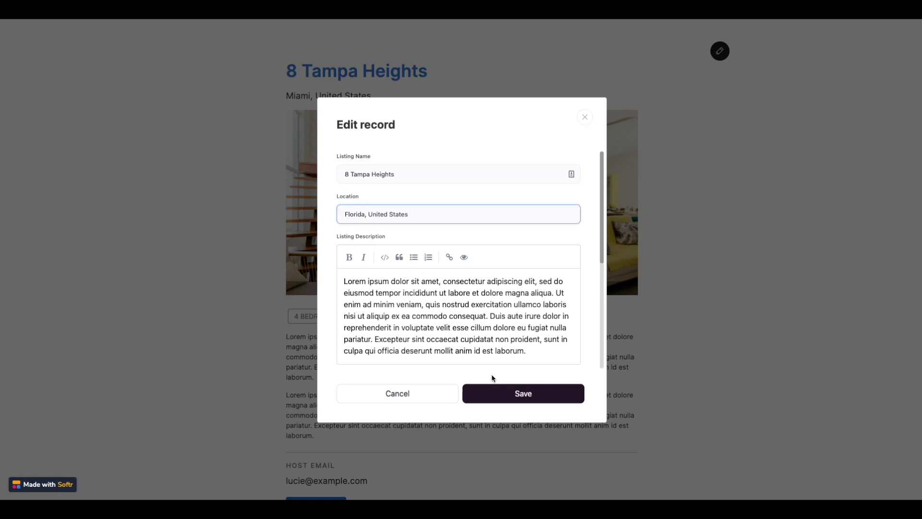
left_click(492, 394)
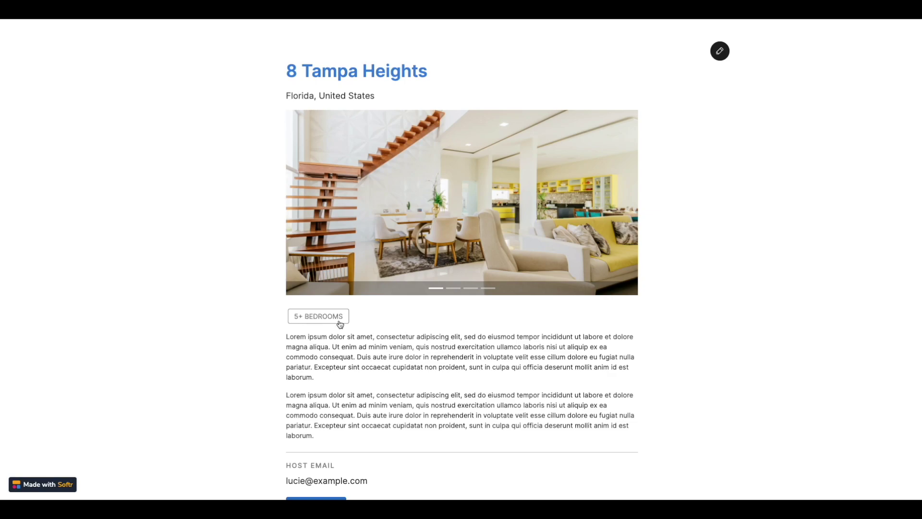
scroll(340, 324, "down", 2)
scroll(340, 323, "up", 3)
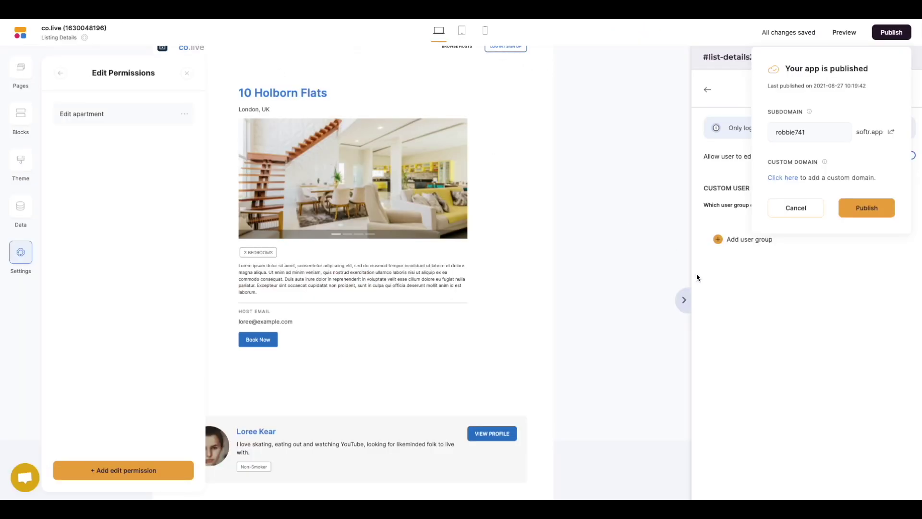
- In the builder, restrict editing of the 10 Holborn Flats listing details block to the Hosts user group and publish the app
left_click(723, 296)
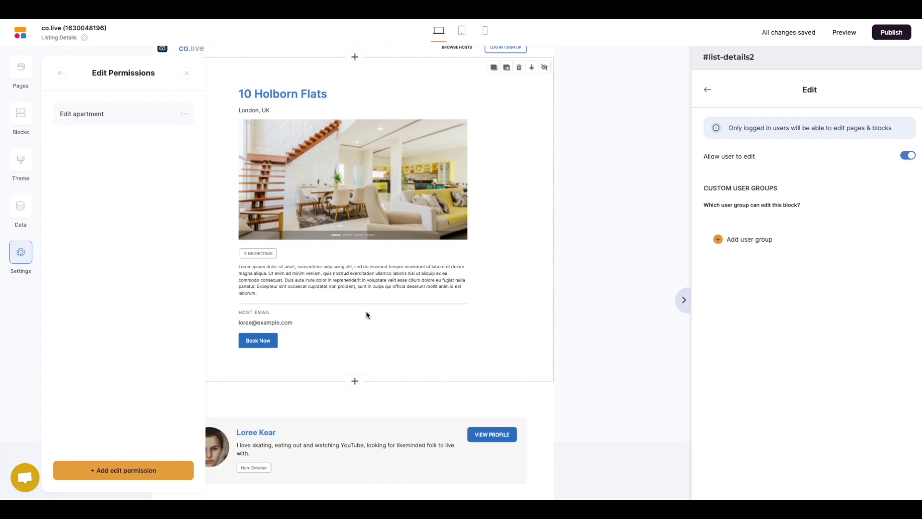
left_click(707, 93)
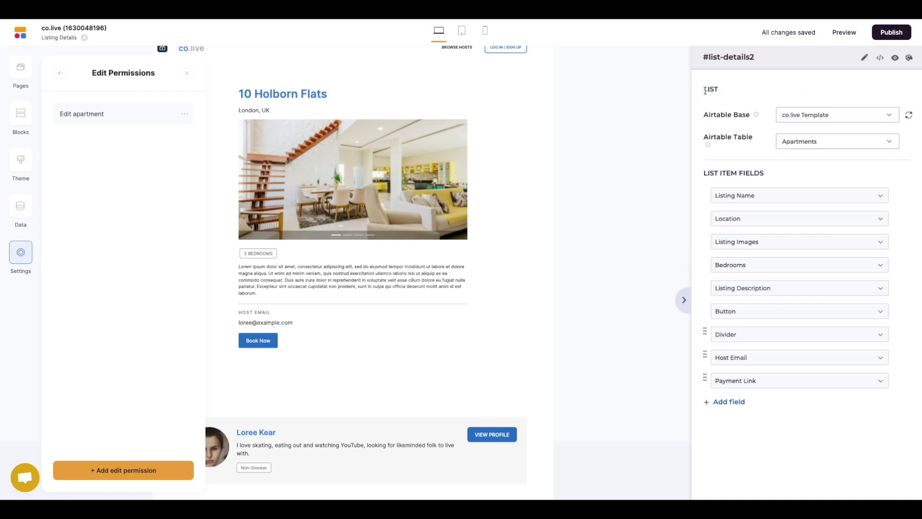
left_click(865, 58)
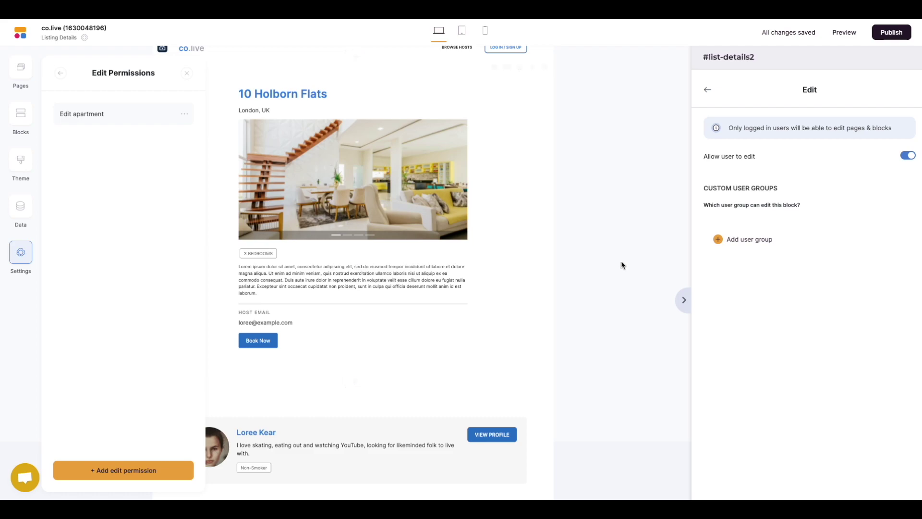
left_click(747, 244)
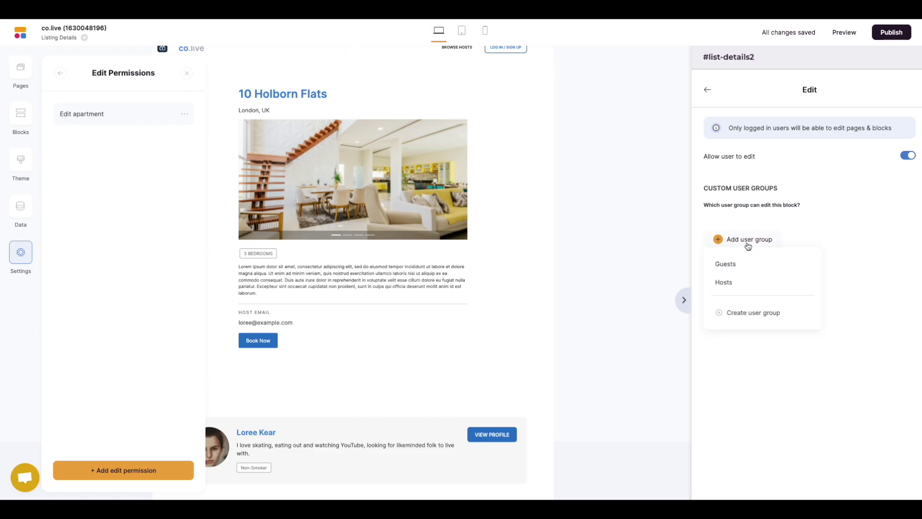
left_click(745, 286)
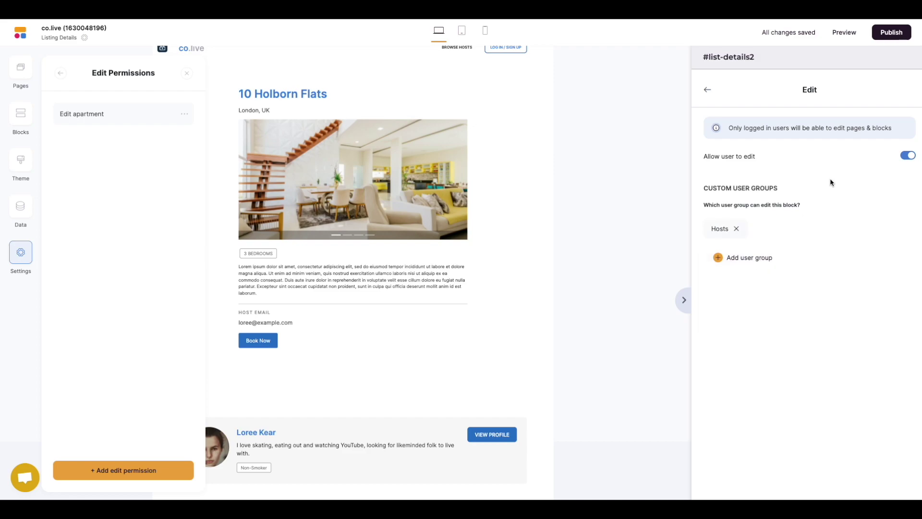
left_click(900, 34)
left_click(881, 210)
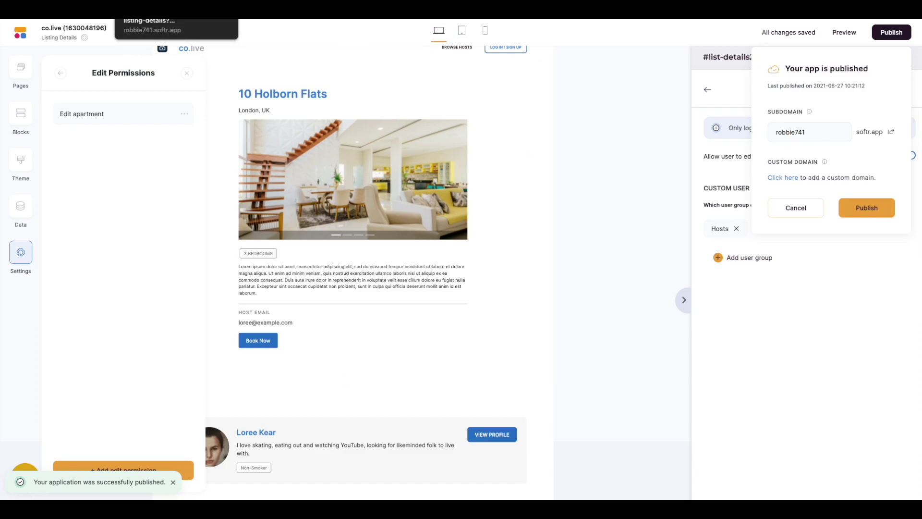
- Reload the live 8 Tampa Heights listing and check whether the edit option is offered, then close the page
left_click(177, 14)
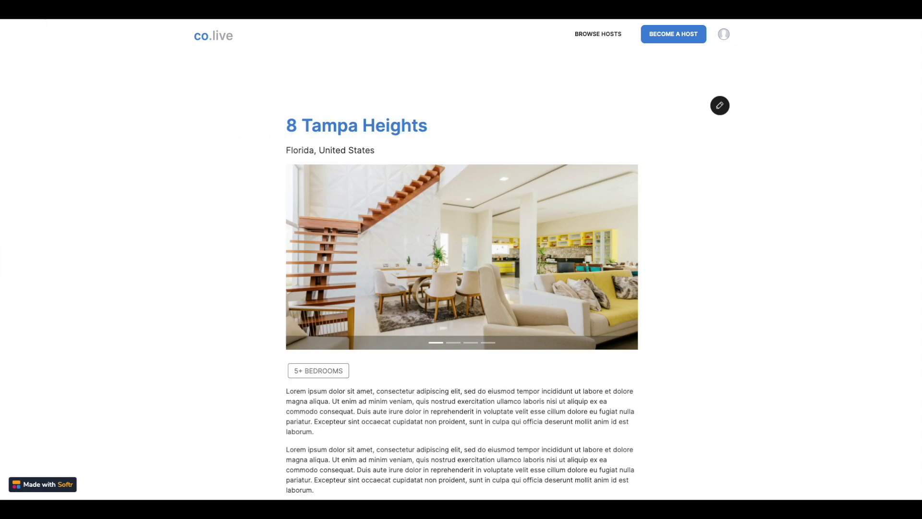
key("F5")
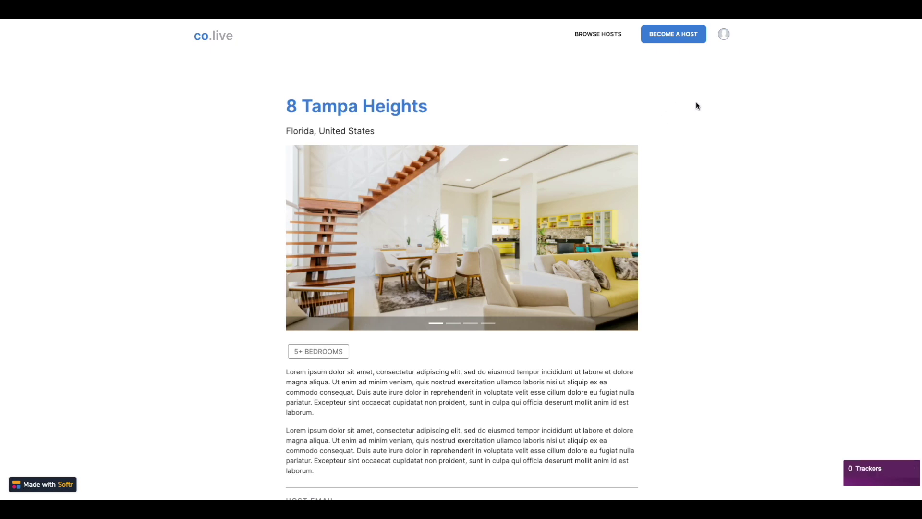
scroll(474, 294, "down", 4)
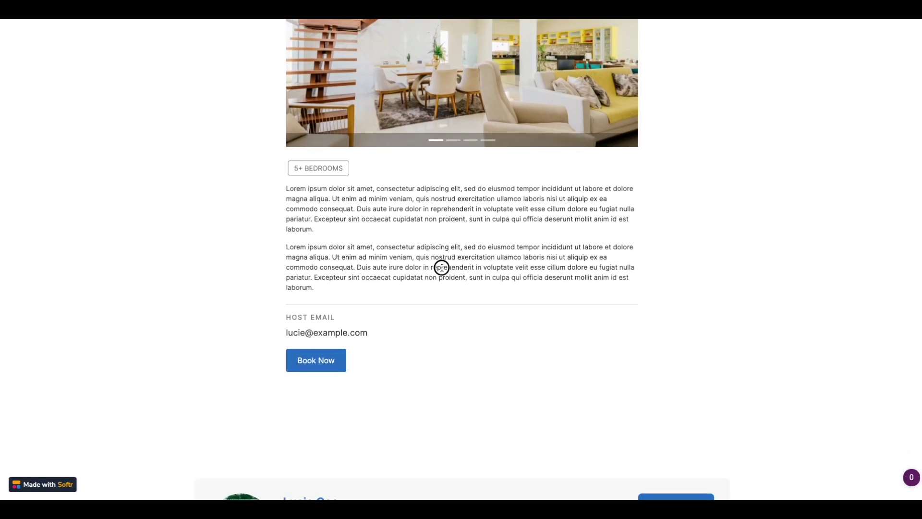
scroll(440, 226, "up", 4)
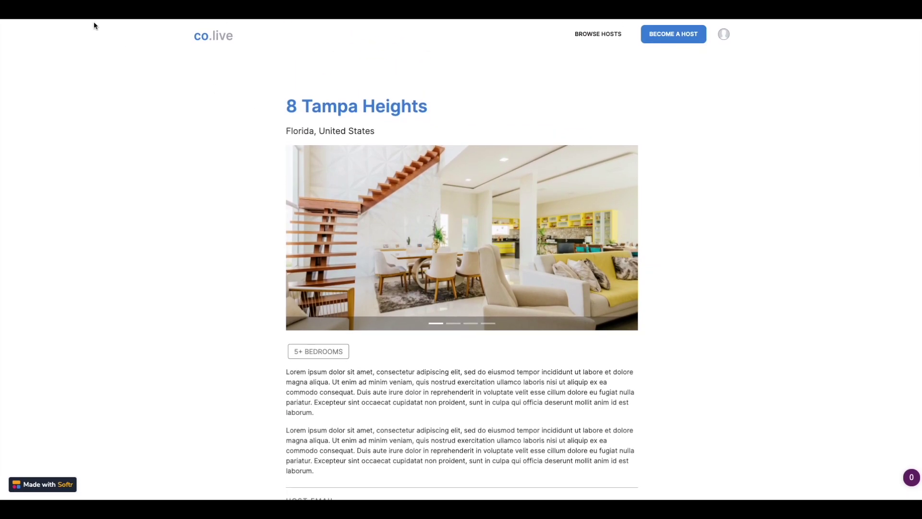
key("ctrl+w")
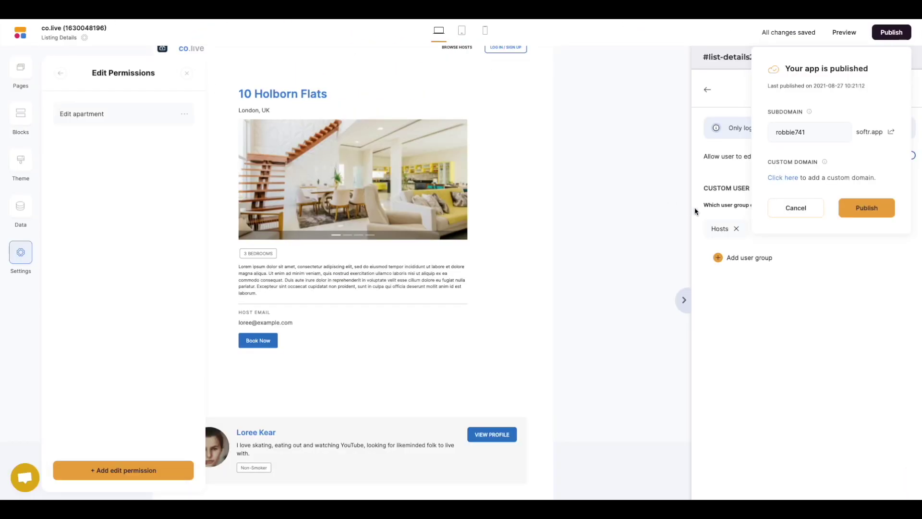
- Replace the Hosts user group with Guests in the listing details block's edit settings and publish the app
left_click(758, 300)
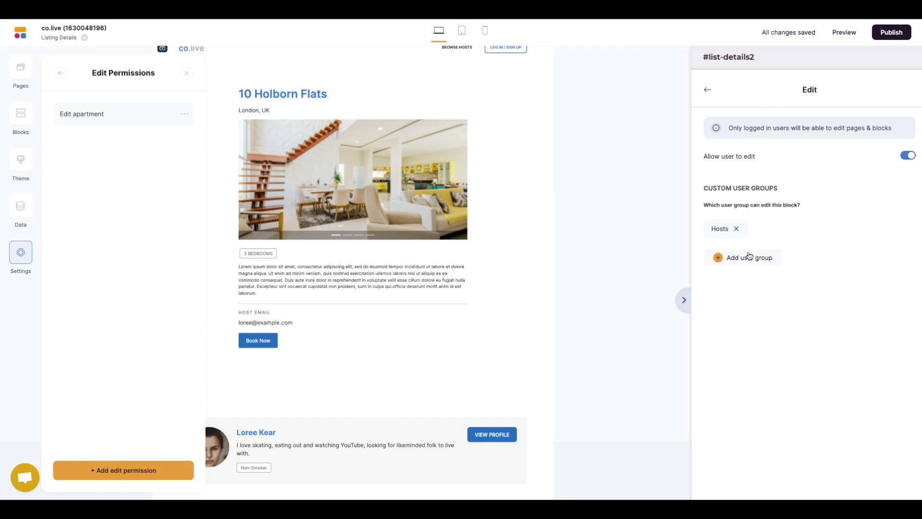
left_click(737, 230)
left_click(737, 241)
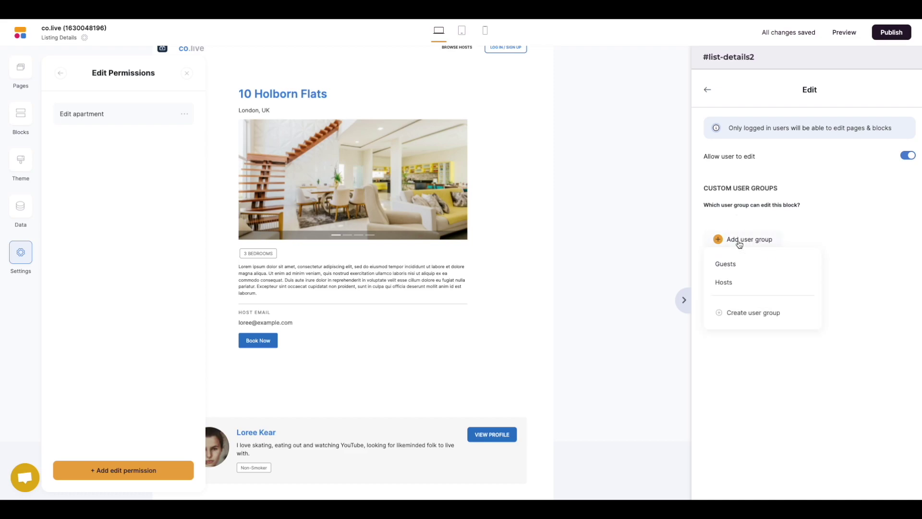
left_click(740, 269)
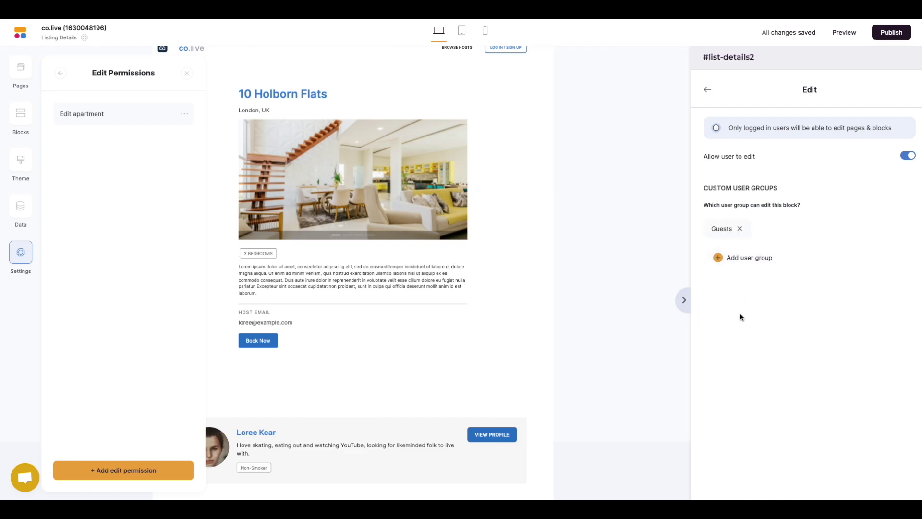
left_click(886, 40)
left_click(871, 208)
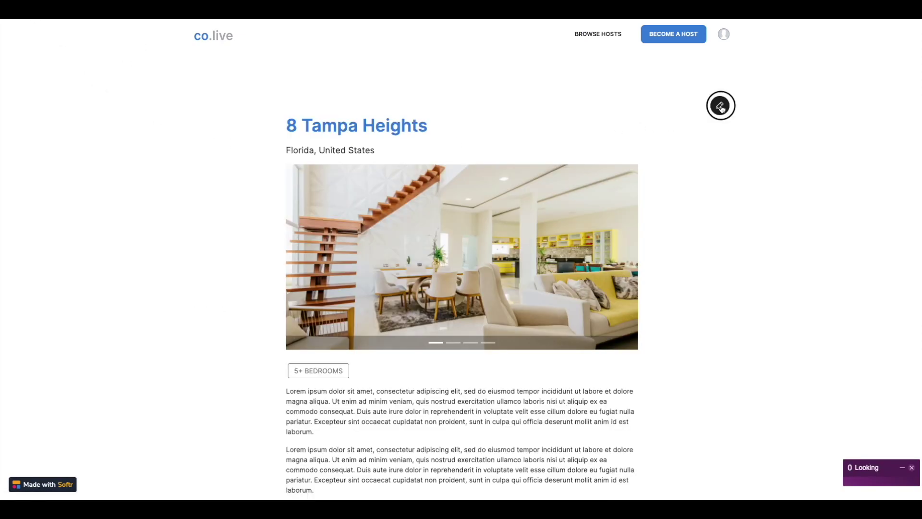
- Open the edit form of the live 8 Tampa Heights record and close it without saving
left_click(720, 106)
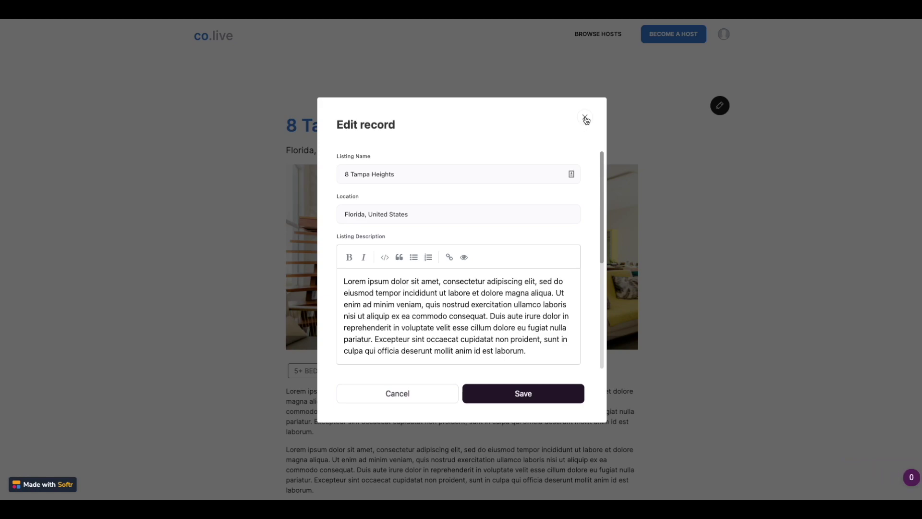
left_click(585, 118)
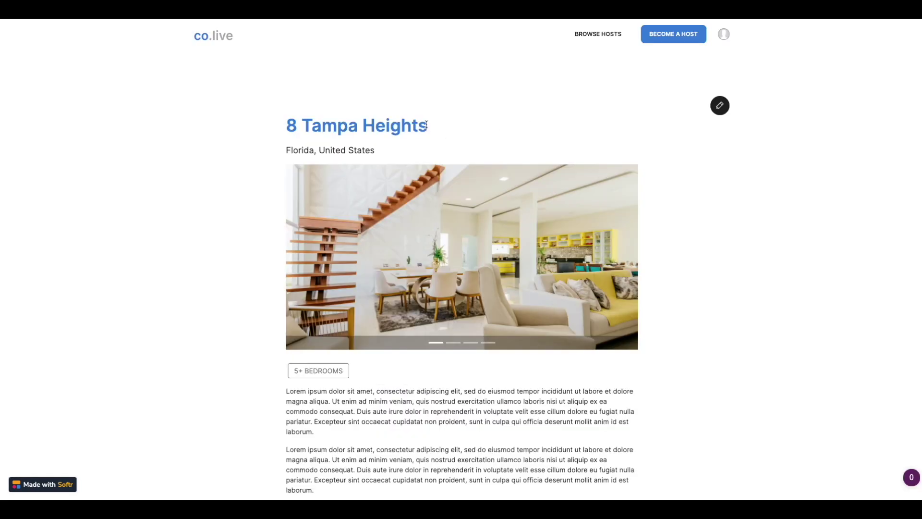